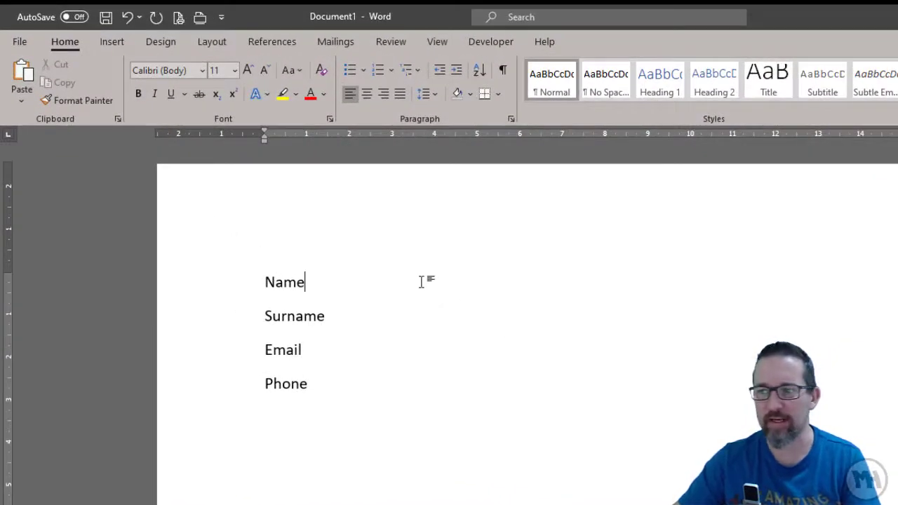
Add a tab and a line of underscores after the Name label
click(331, 283)
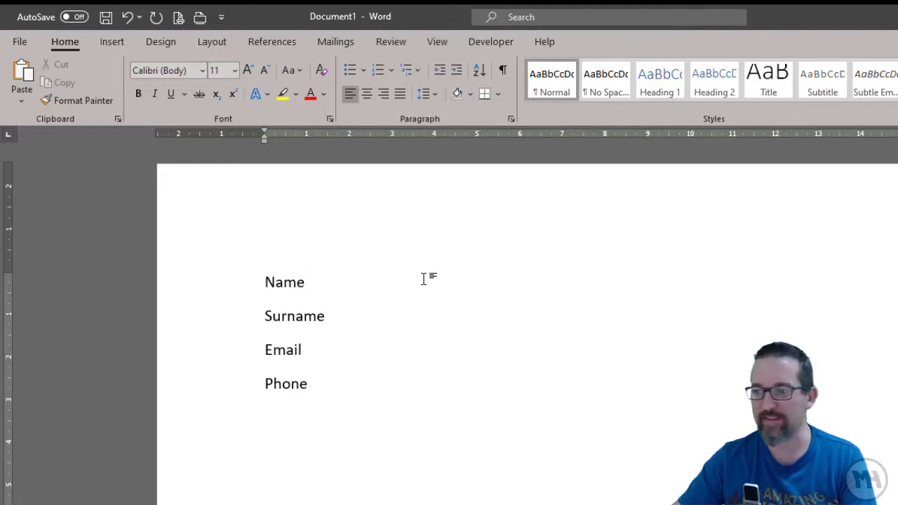
key(Tab)
key(Tab)
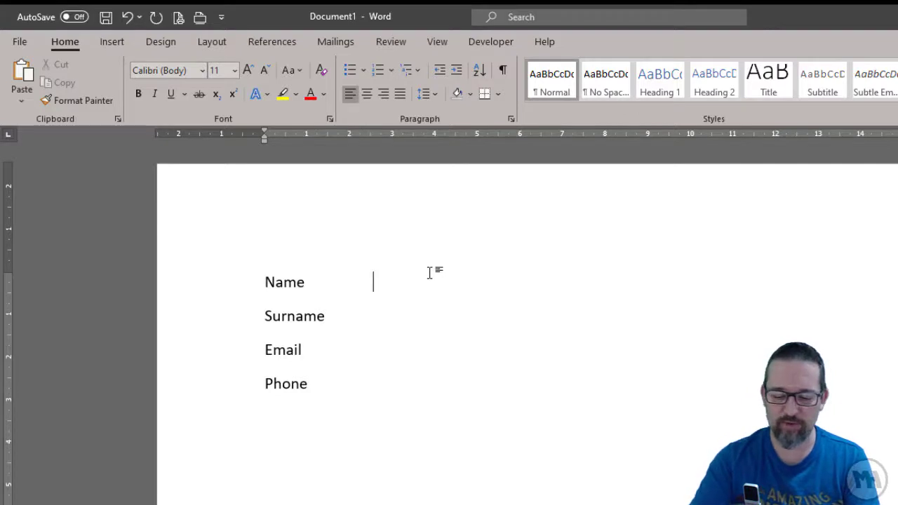
text(________)
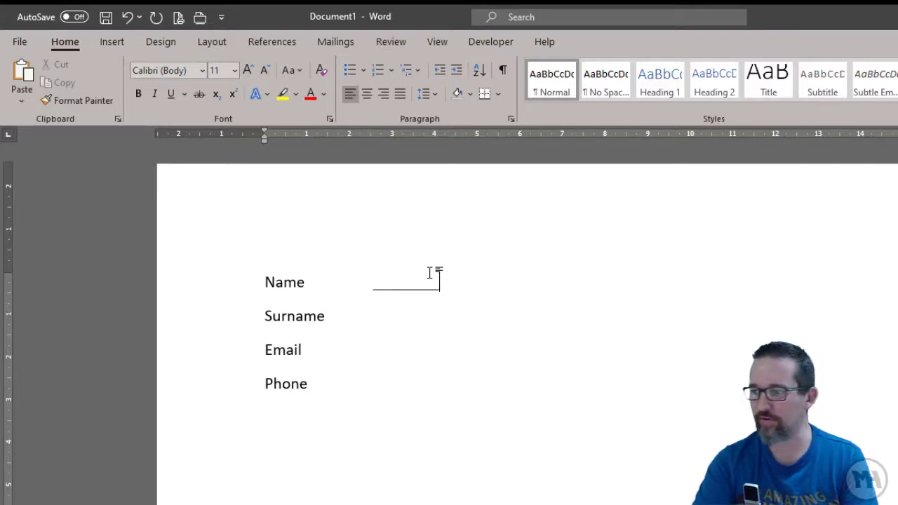
text(____________)
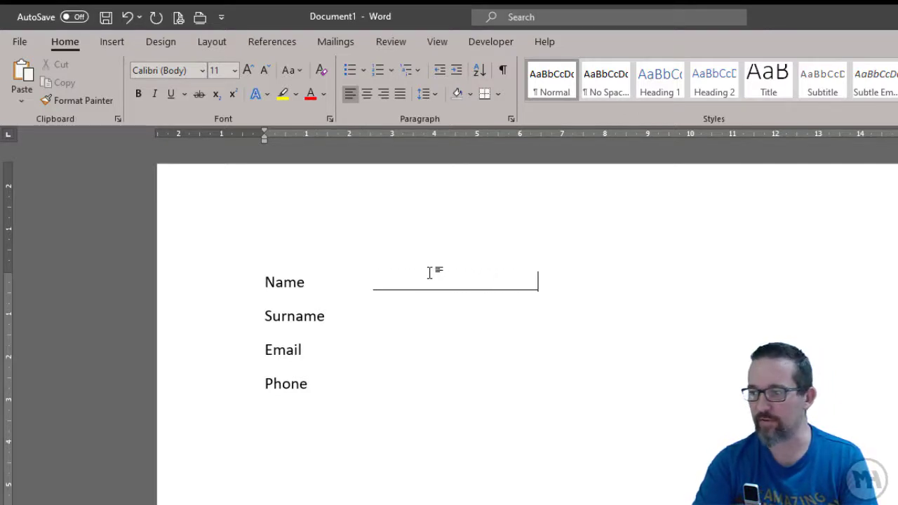
text(_____________________________________)
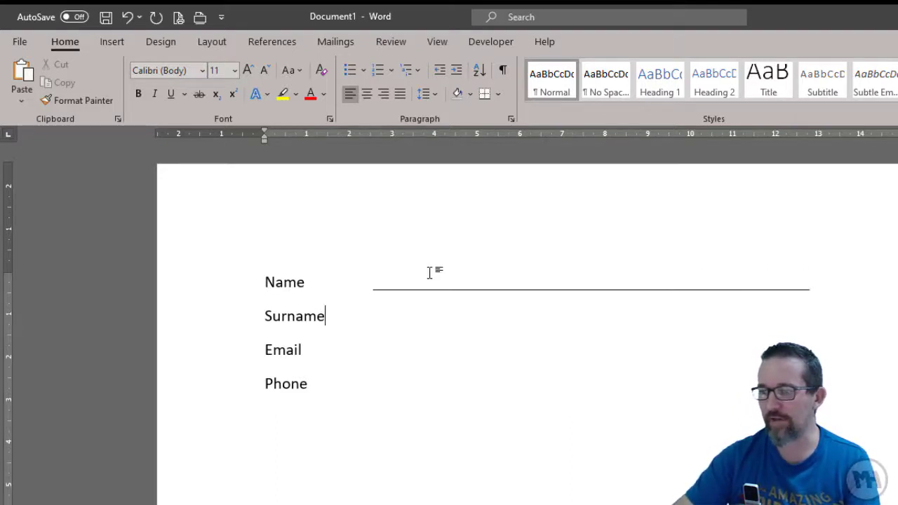
Undo the sample text typed on Surname and switch the tab selector to Right Tab
key(Down)
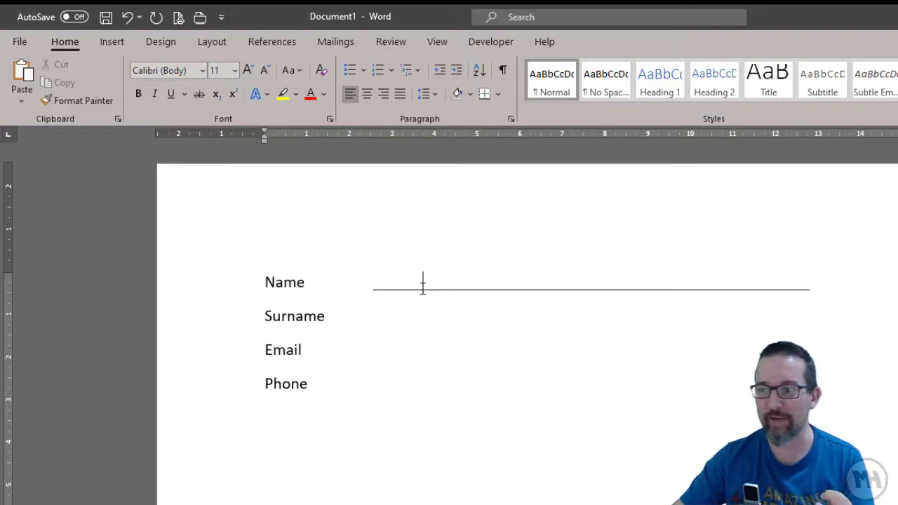
text(jksdfkjhkjh)
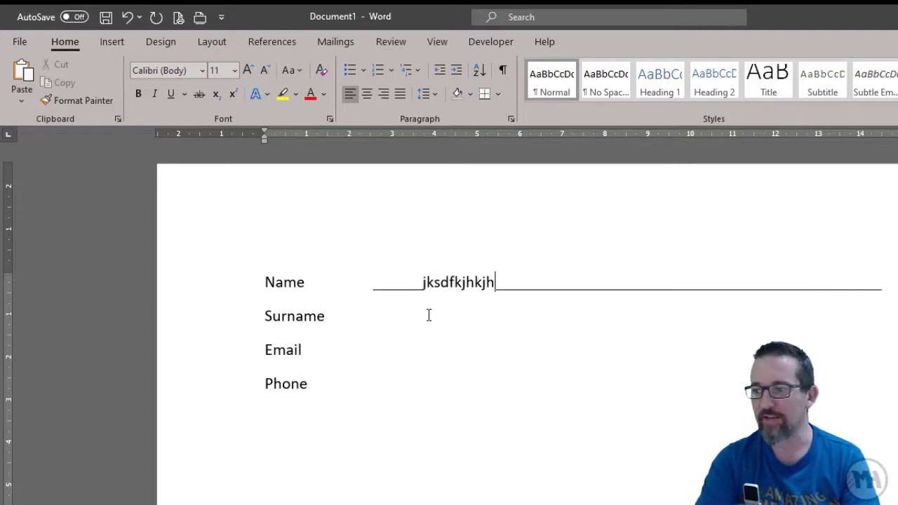
text( kjhkjhg khfgkjhfgkjhfdkgh)
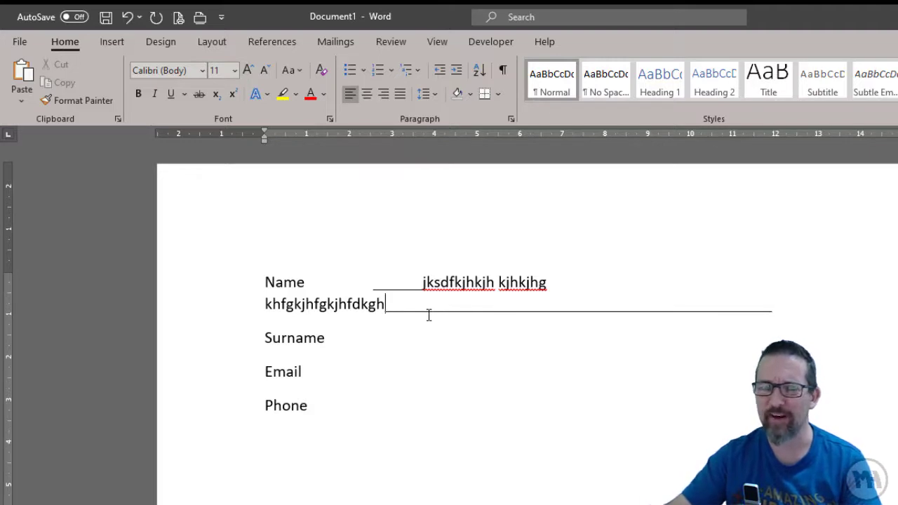
key(ctrl+z)
key(ctrl+z)
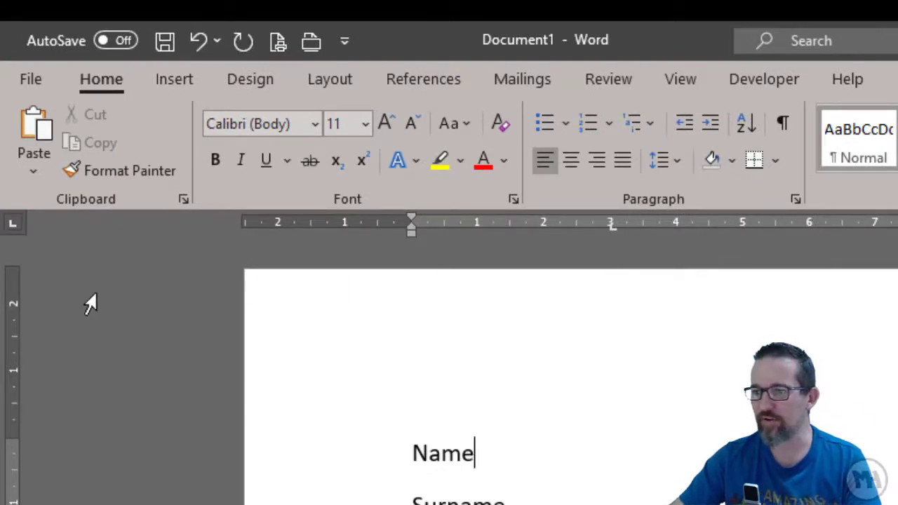
click(11, 227)
click(16, 230)
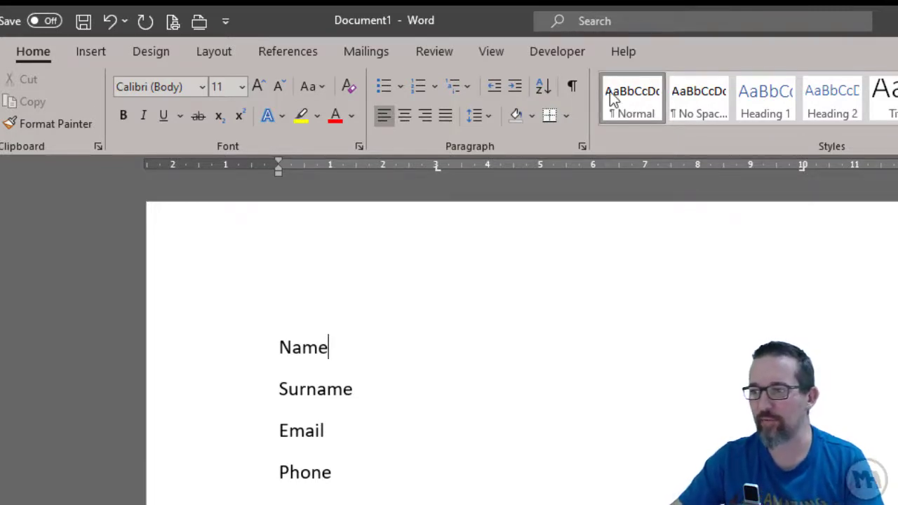
click(576, 88)
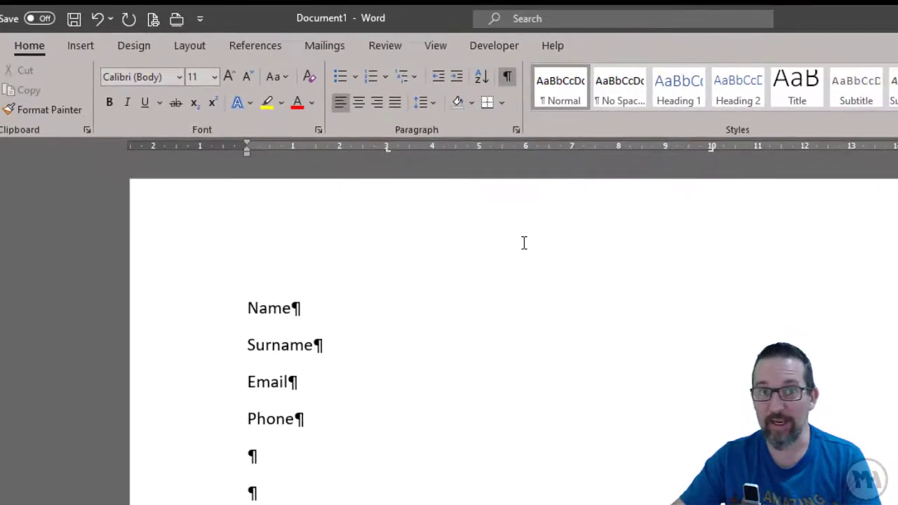
key(Tab)
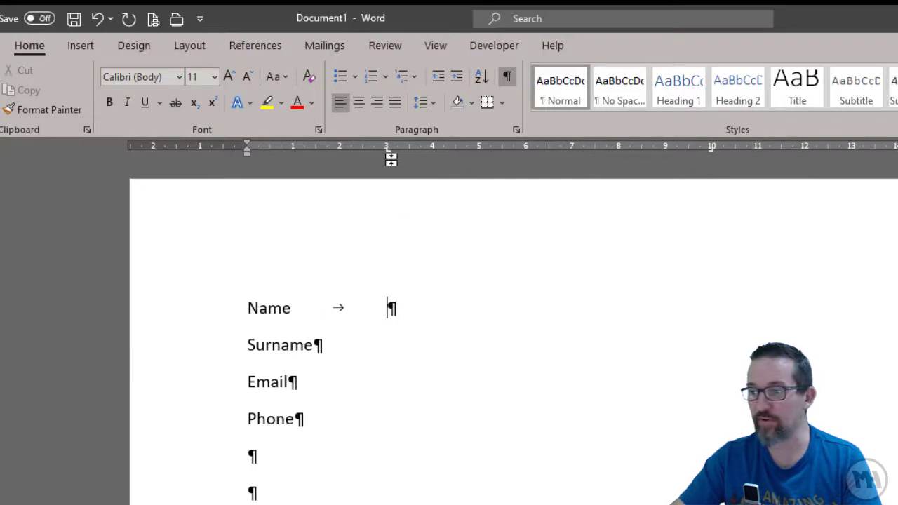
key(Tab)
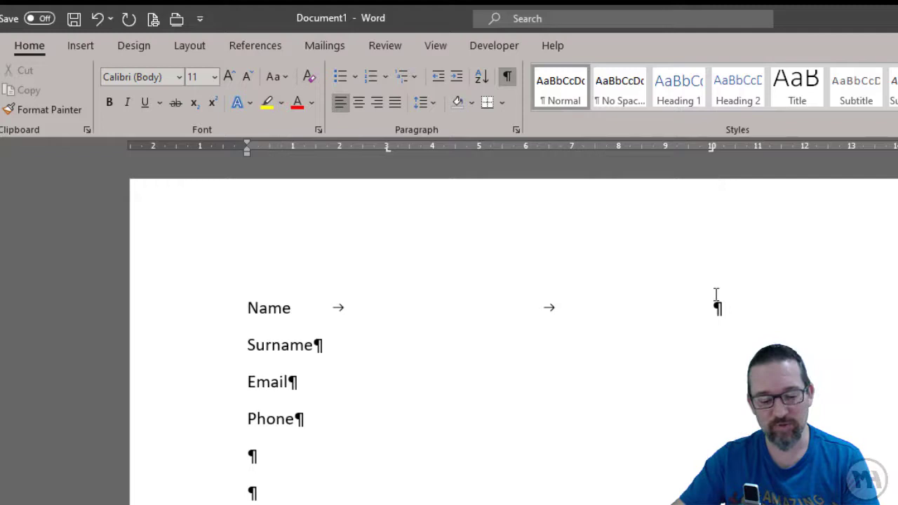
key(ctrl+z)
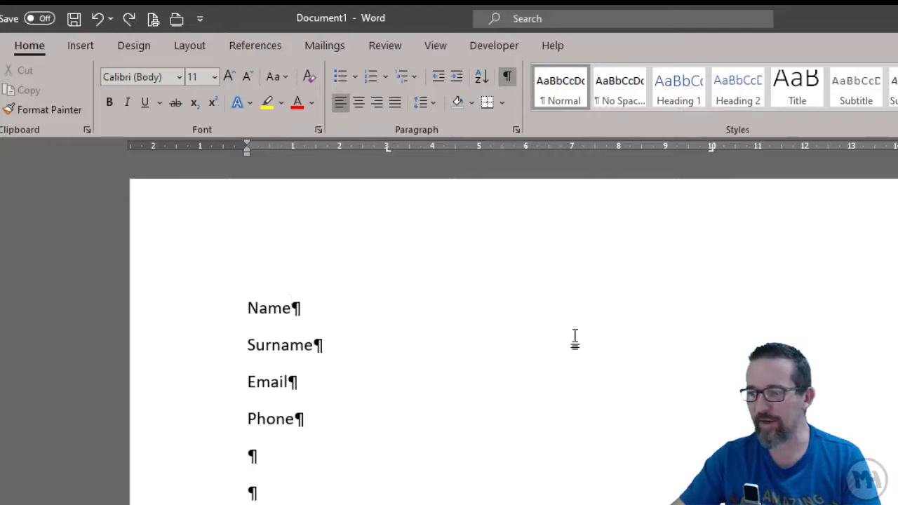
click(506, 75)
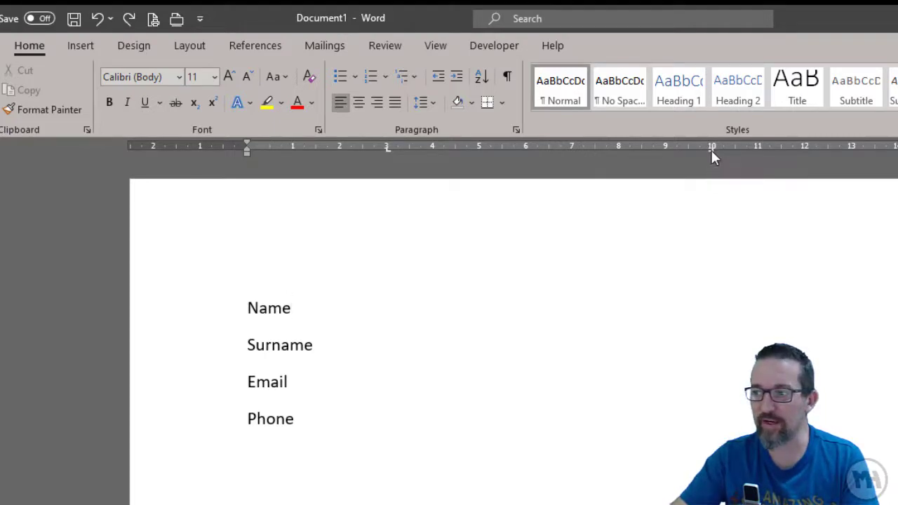
Open the Tabs dialog from the Paragraph dialog, showing the Name line's 3 cm and 10 cm stops
double_click(712, 150)
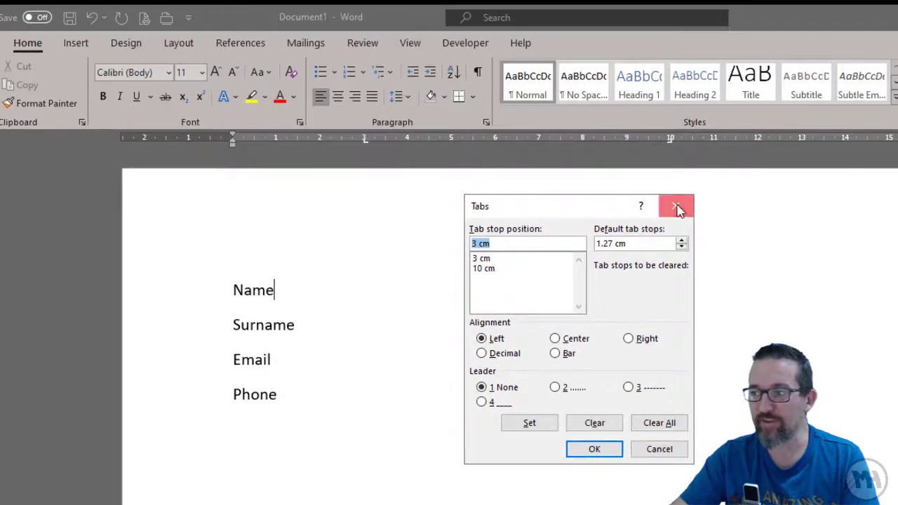
click(678, 205)
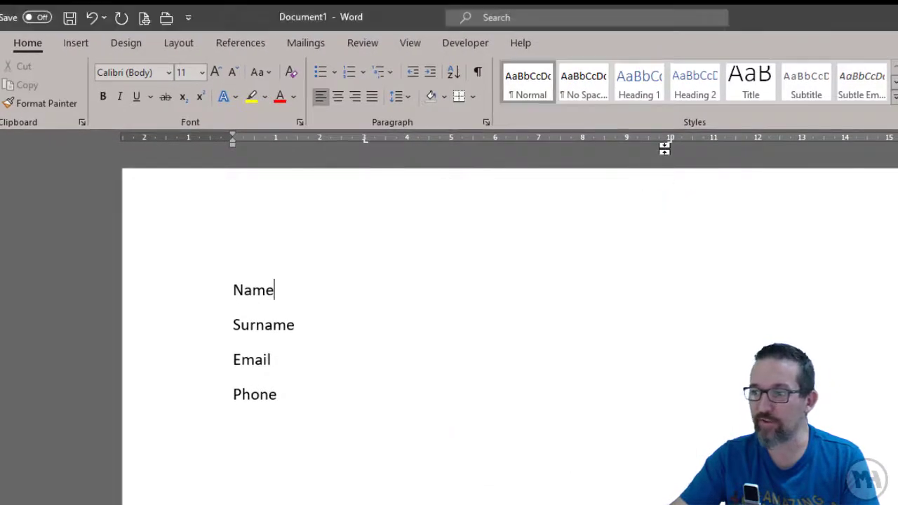
click(485, 123)
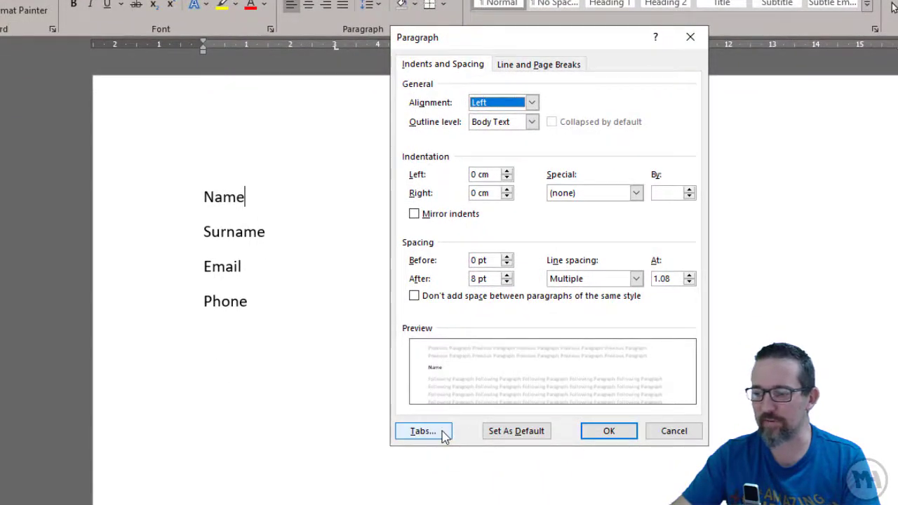
click(445, 438)
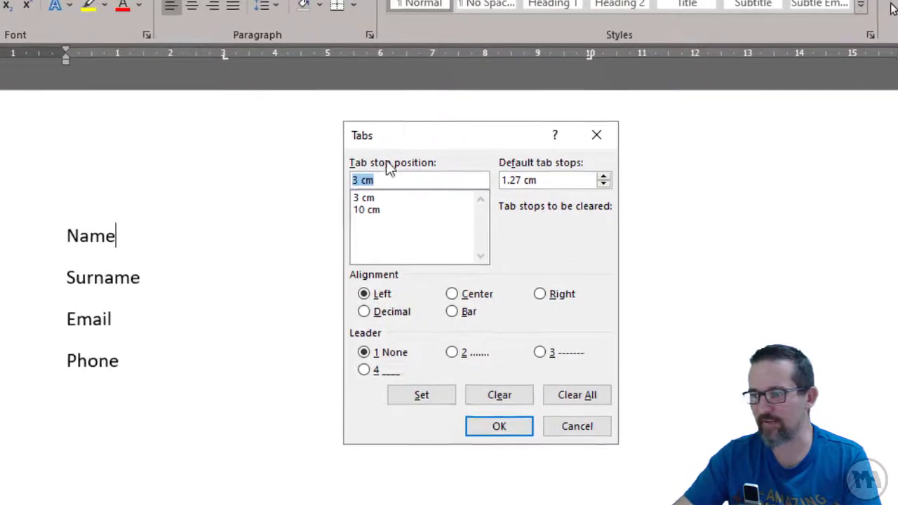
Give the right-aligned 10 cm tab stop a dotted leader and apply it
click(385, 198)
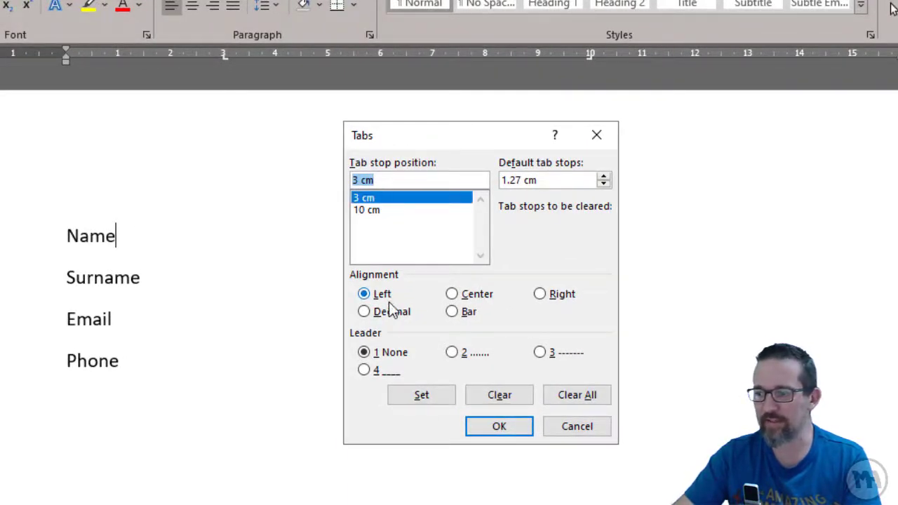
click(377, 210)
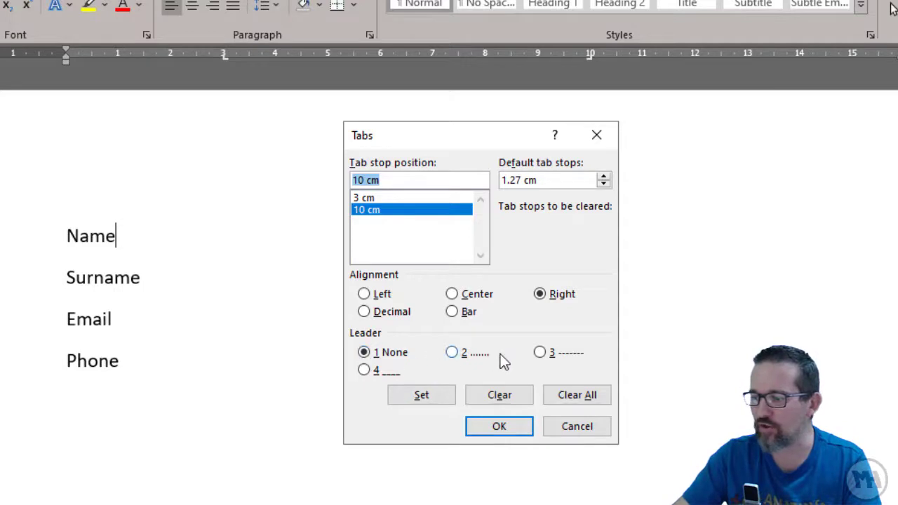
click(455, 358)
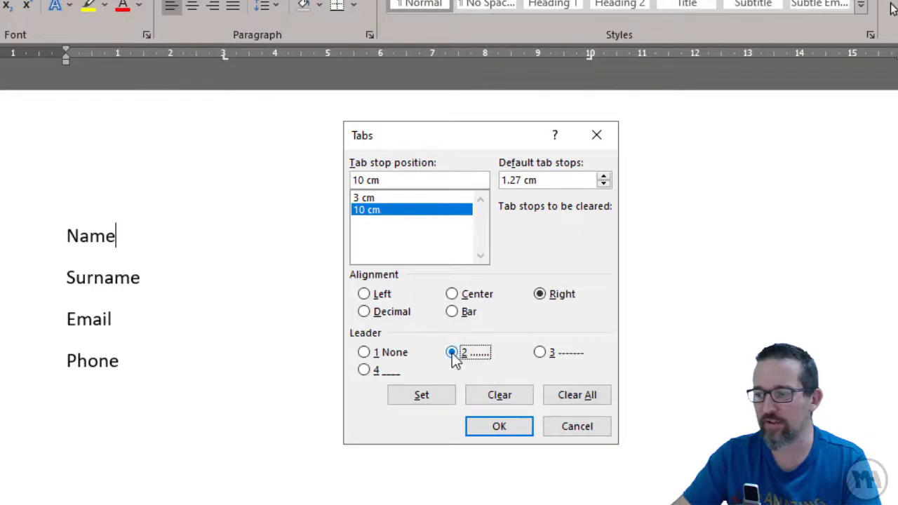
click(439, 398)
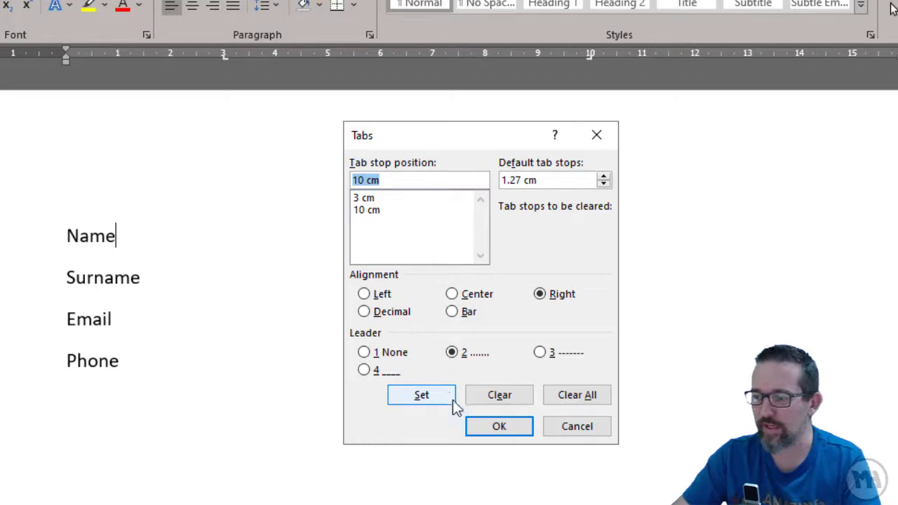
click(508, 427)
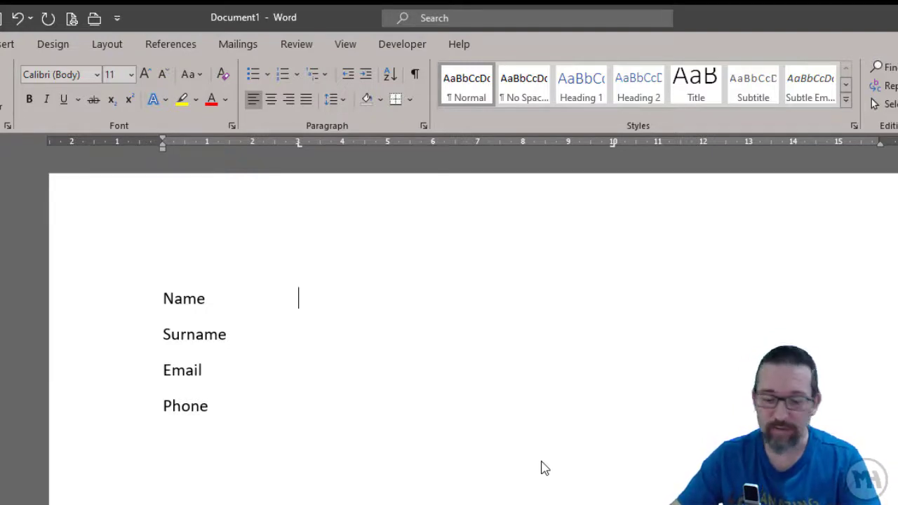
Draw a dotted leader from Name to 10 cm, then check the Surname, Email and Phone line ends
key(Tab)
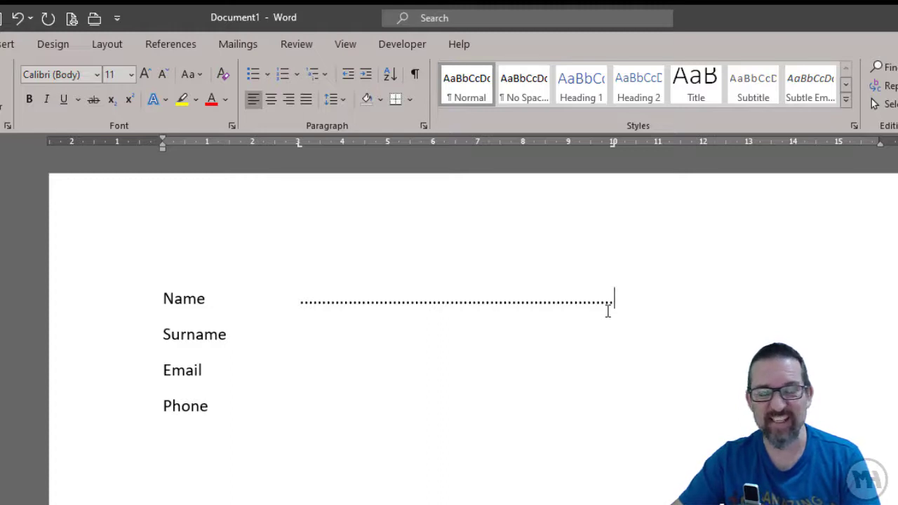
click(299, 338)
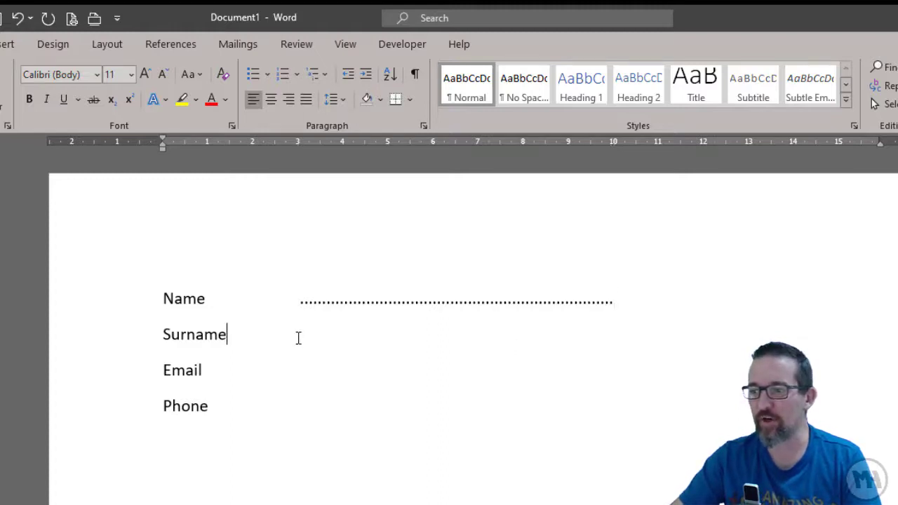
click(313, 376)
click(311, 404)
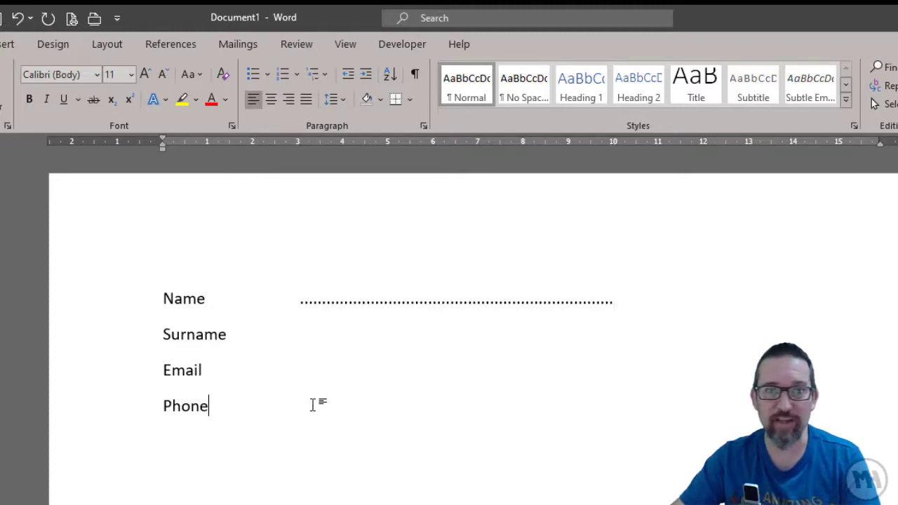
click(353, 338)
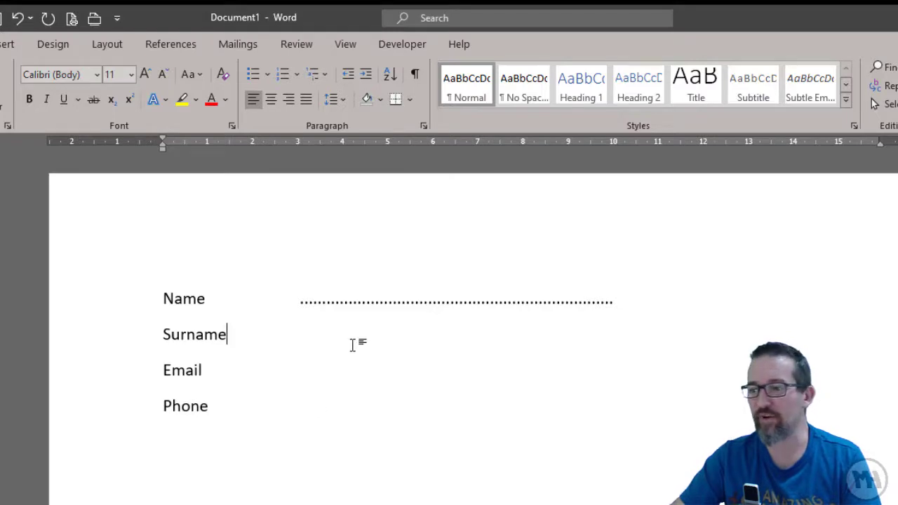
click(349, 367)
click(342, 405)
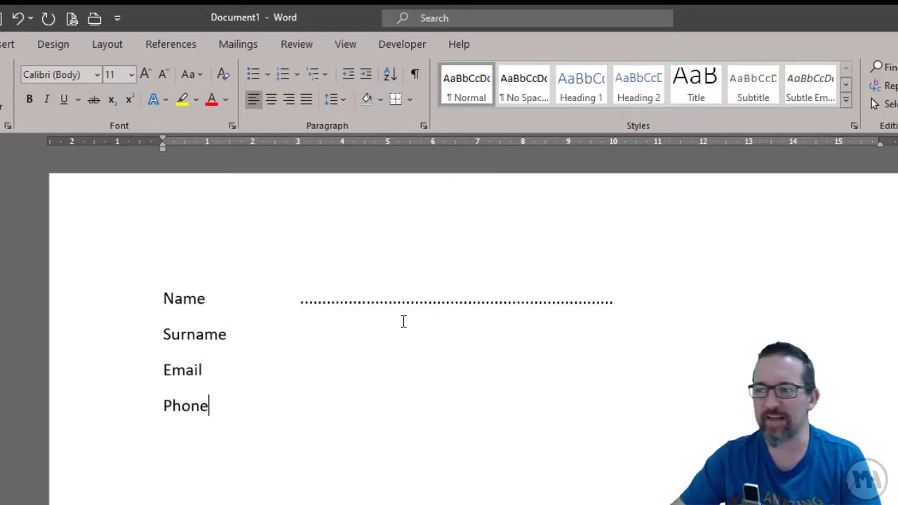
click(407, 303)
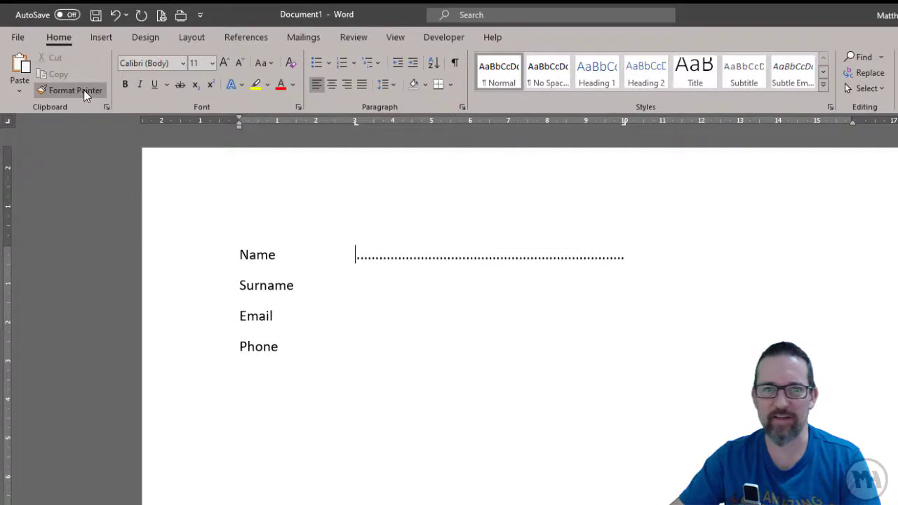
Copy the Name line's tab formatting to Surname and add its dotted leader
click(528, 258)
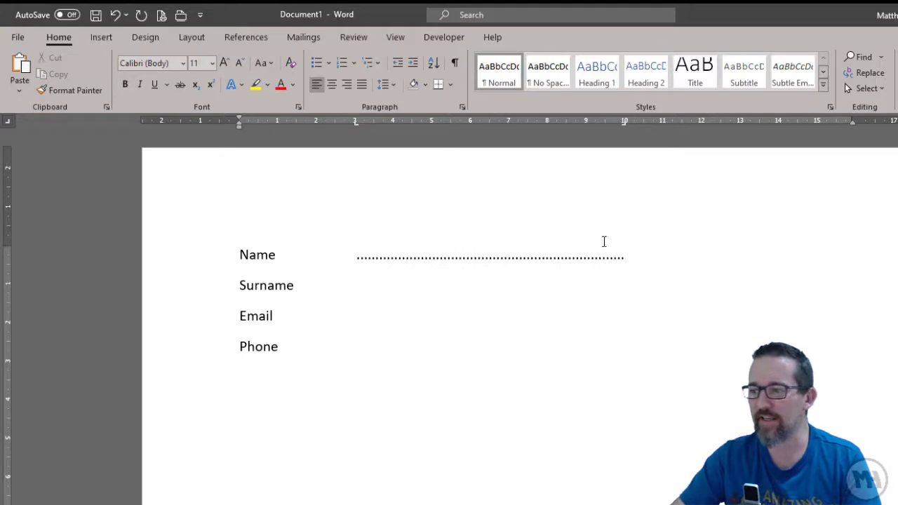
click(86, 90)
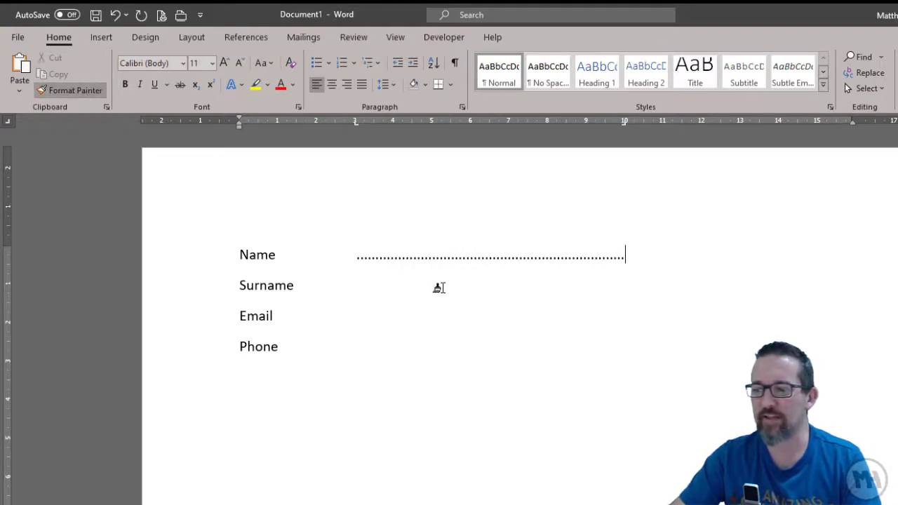
click(439, 288)
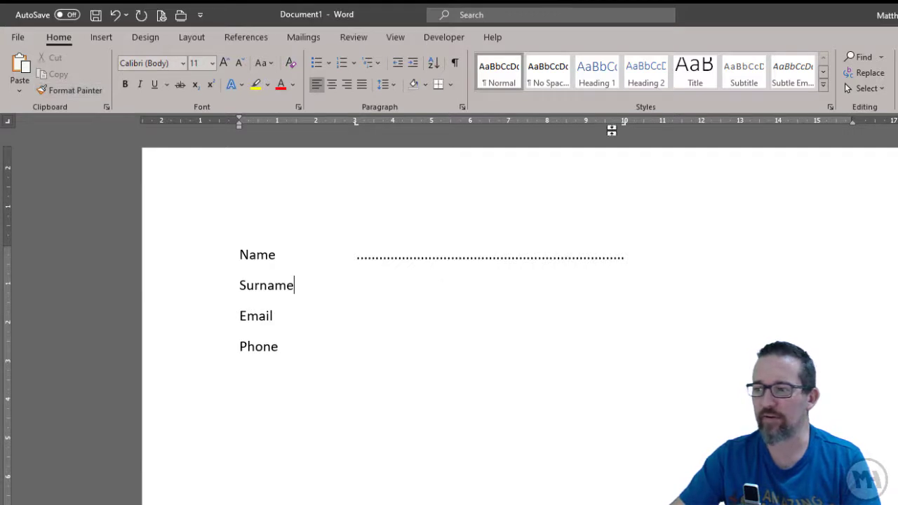
key(Tab)
key(Tab)
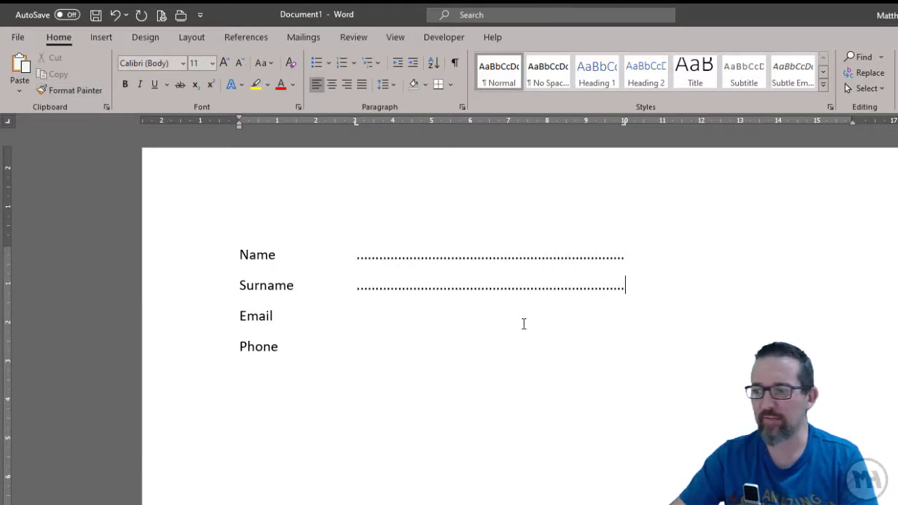
Apply the same tab formatting to Email and Phone and add their dotted leaders
click(93, 92)
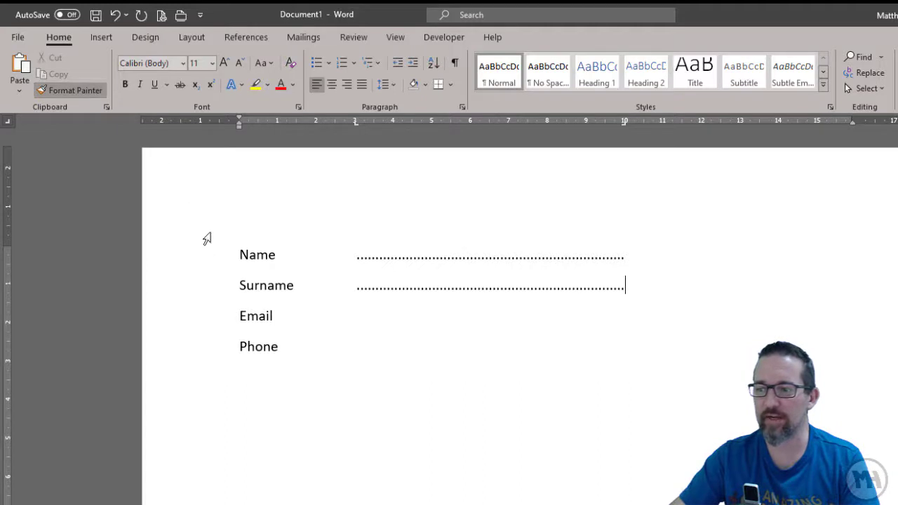
drag(215, 326, 215, 365)
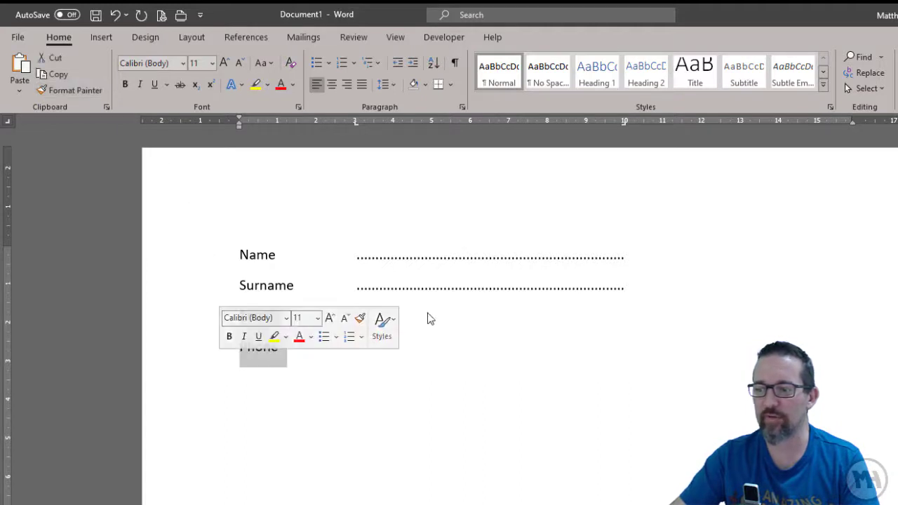
click(453, 317)
key(Tab)
key(Tab)
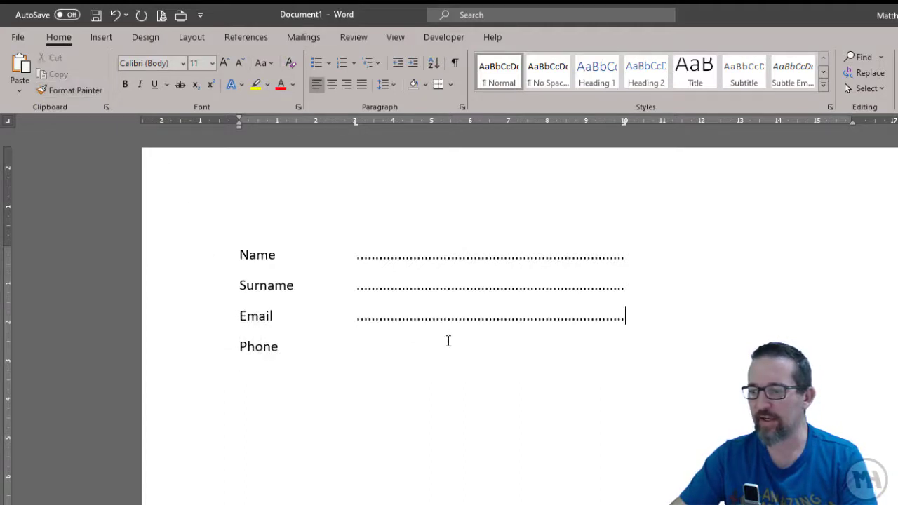
key(Tab)
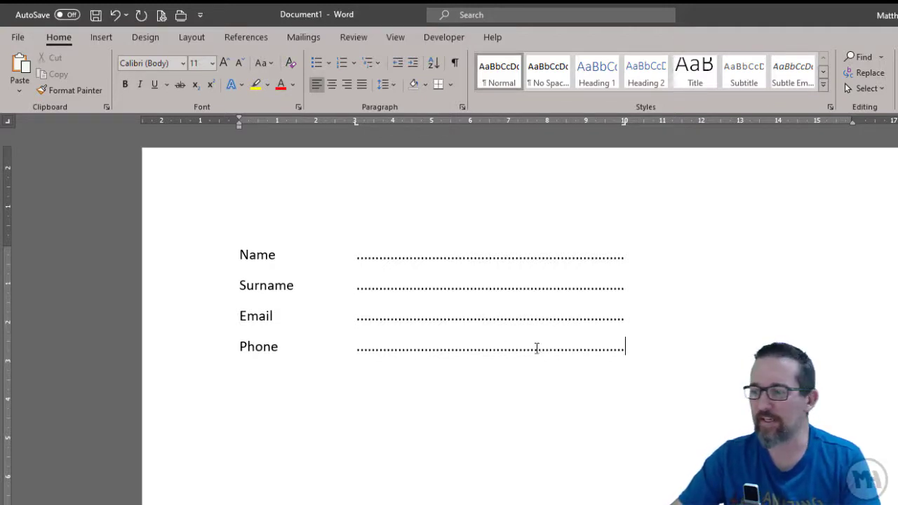
mouse_move(433, 355)
mouse_down()
mouse_move(241, 283)
mouse_move(234, 261)
mouse_move(254, 267)
mouse_up()
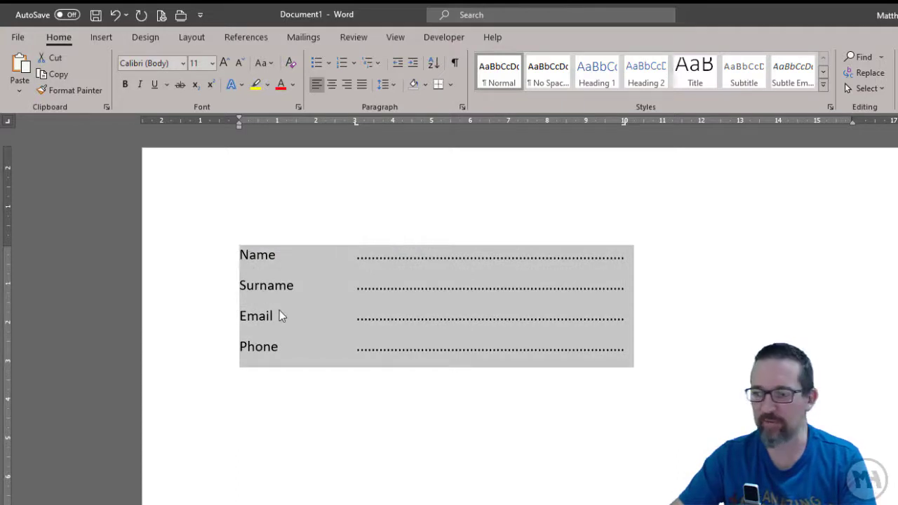
scroll(279, 310, down, 1)
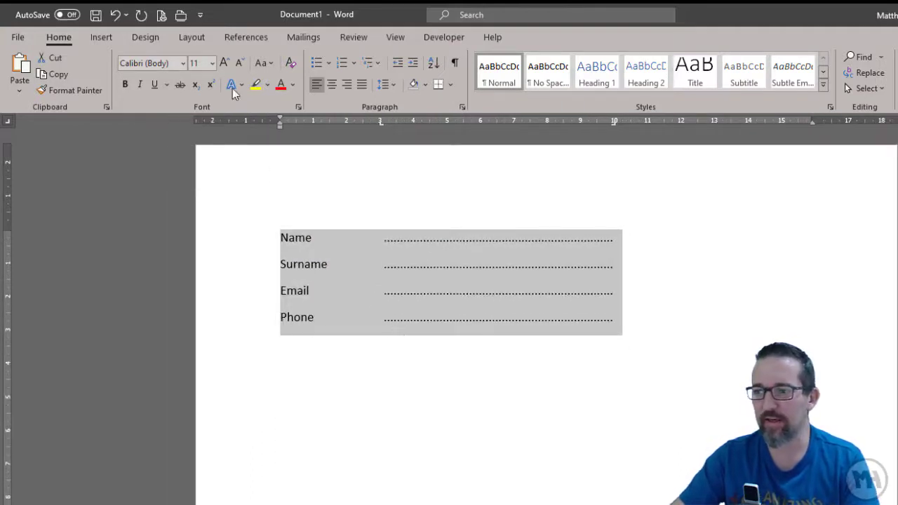
click(224, 66)
click(223, 66)
click(224, 66)
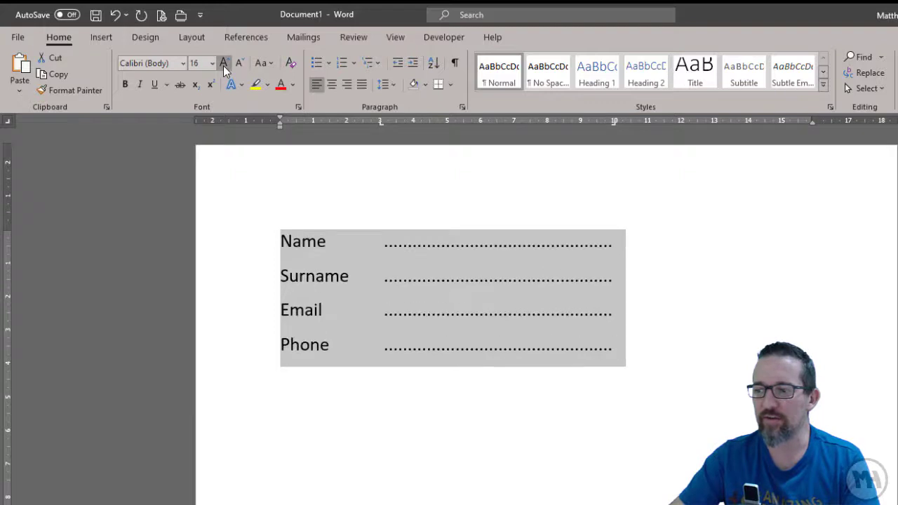
click(223, 65)
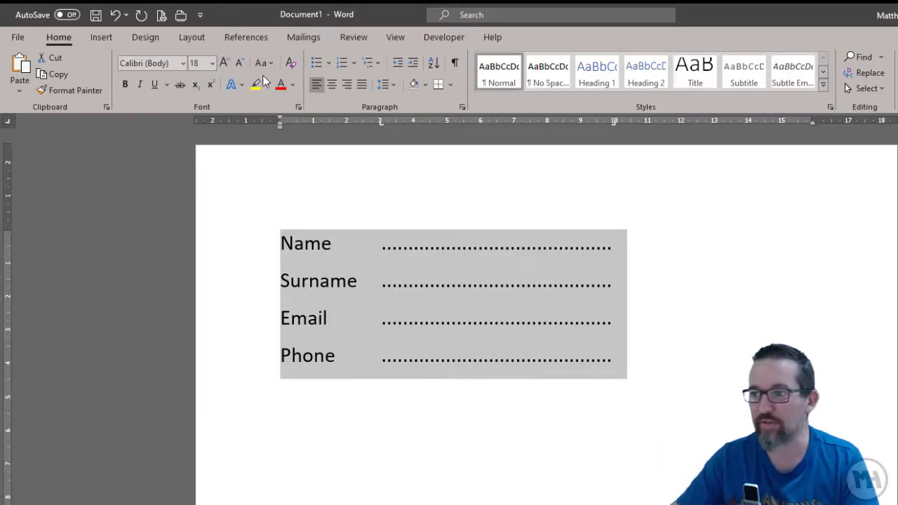
click(239, 63)
click(239, 62)
click(239, 62)
click(240, 63)
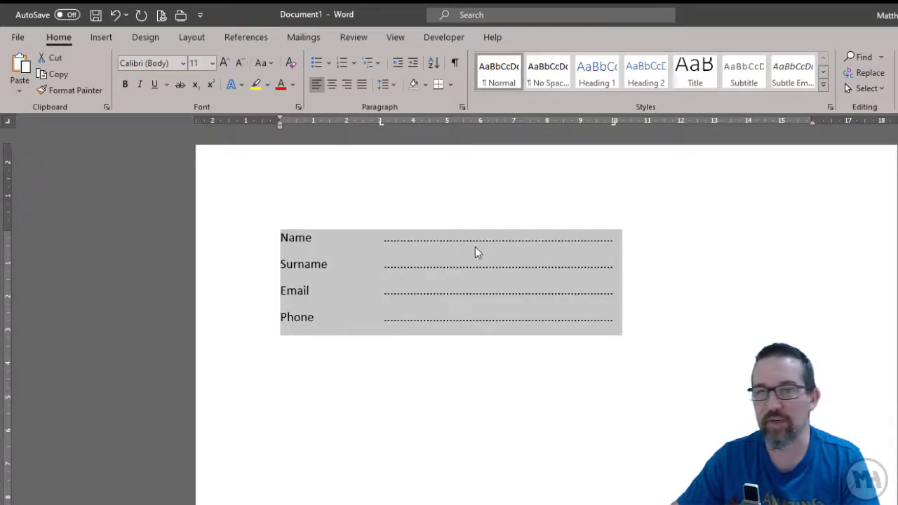